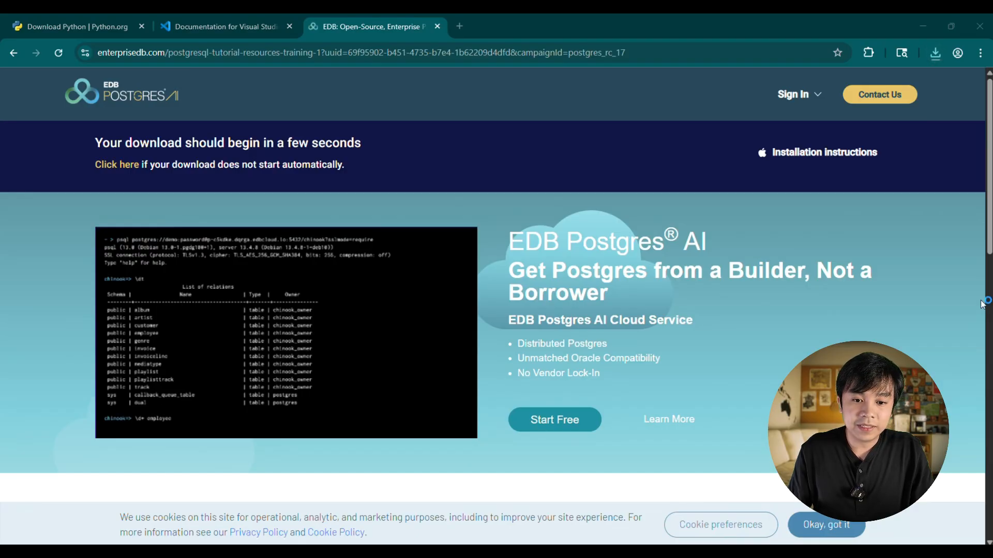
- Proceed through the PostgreSQL setup with installation directory C:\Program Files\PostgreSQL\17 and all four components selected
{"action": "left_click_drag", "start_coordinate": [505, 186], "coordinate": [510, 166]}
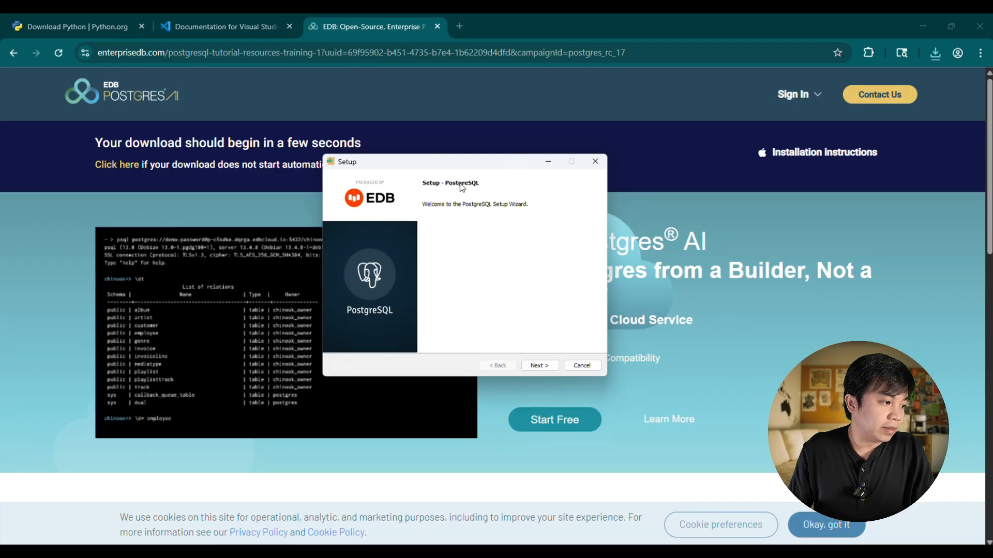
{"action": "left_click_drag", "start_coordinate": [469, 159], "coordinate": [465, 137]}
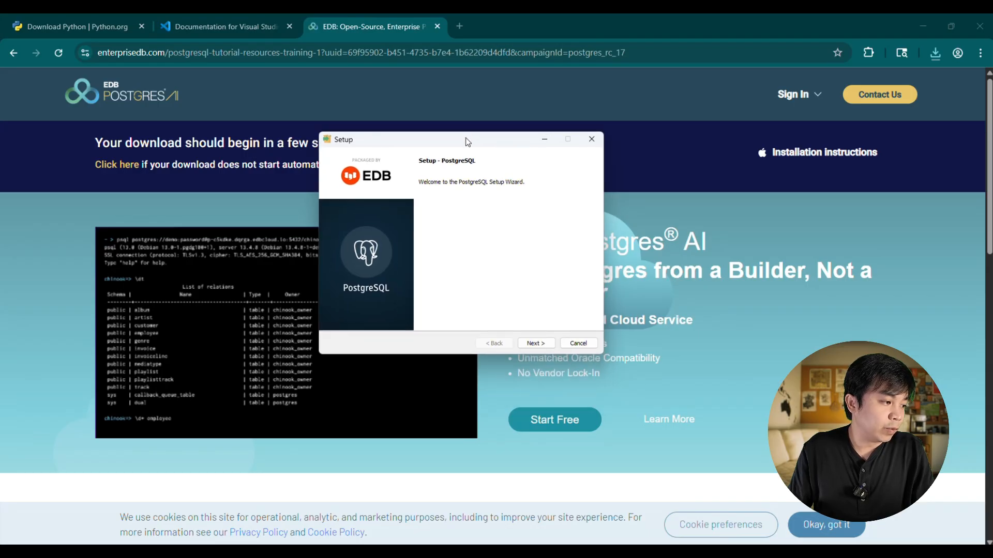
{"action": "left_click", "coordinate": [536, 345]}
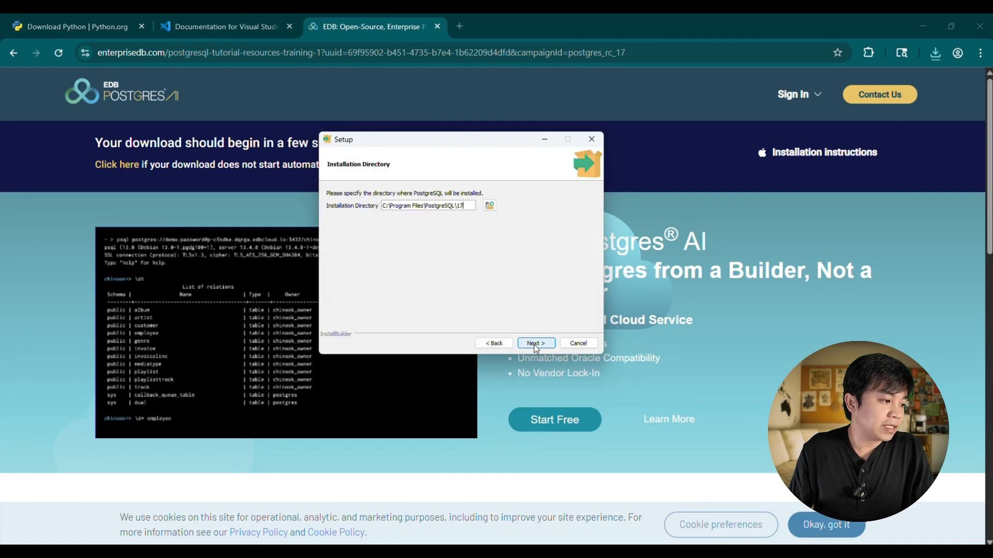
{"action": "left_click", "coordinate": [536, 346]}
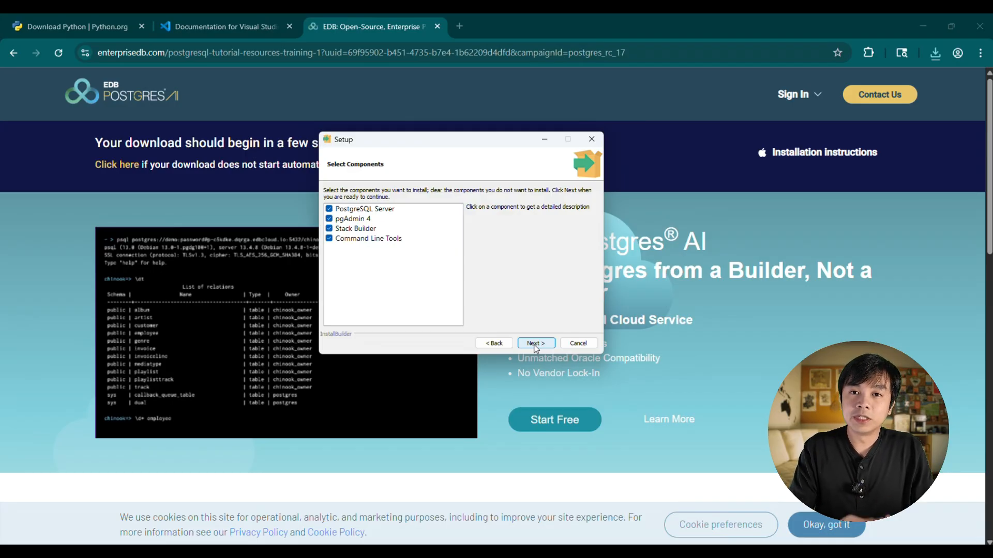
{"action": "left_click", "coordinate": [536, 346]}
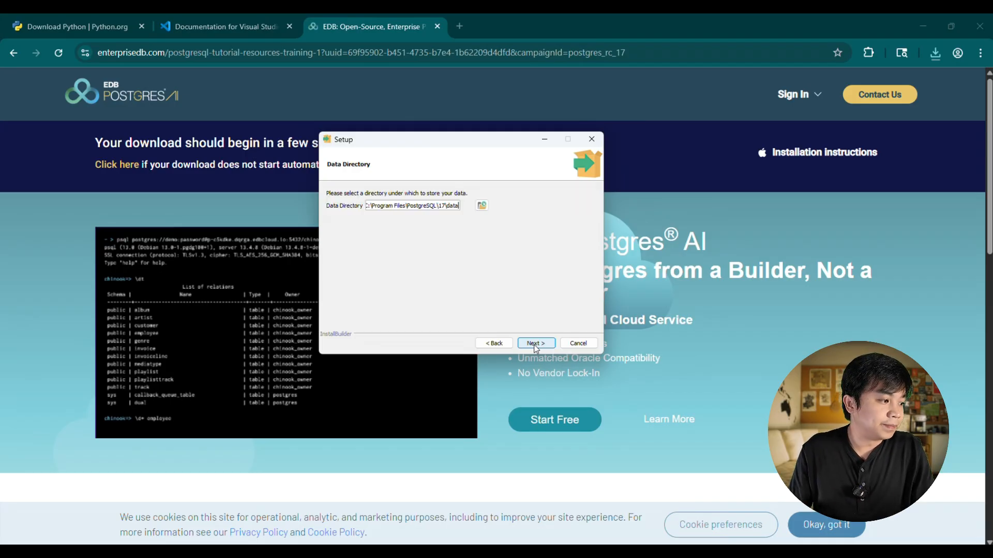
- Accept the data directory C:\Program Files\PostgreSQL\17\data and the pre-installation summary, and start the PostgreSQL installation
{"action": "left_click", "coordinate": [536, 345]}
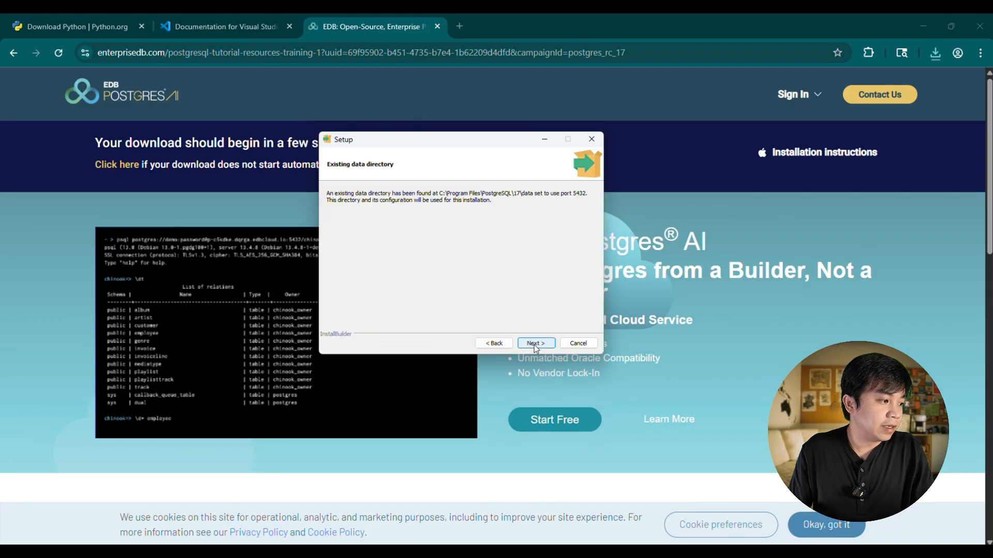
{"action": "left_click", "coordinate": [536, 345]}
{"action": "left_click", "coordinate": [536, 346]}
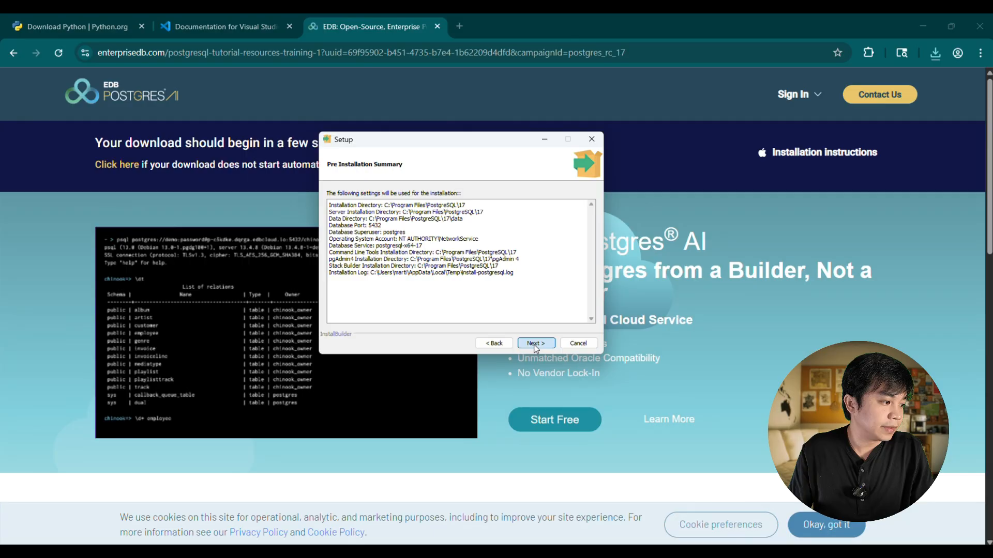
{"action": "left_click", "coordinate": [535, 346]}
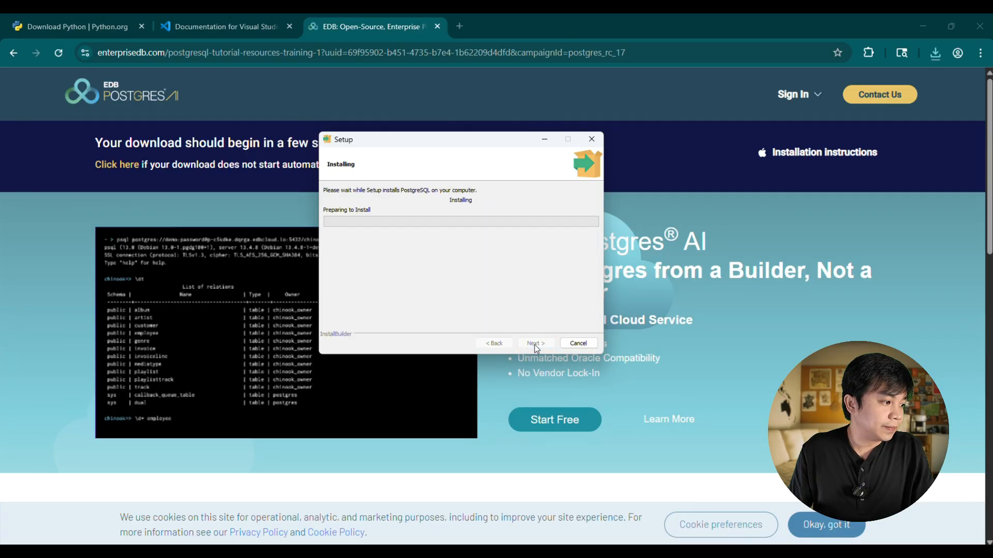
- Acknowledge the pgAdmin shutdown warning and finish the PostgreSQL setup without launching Stack Builder
{"action": "mouse_move", "coordinate": [505, 141]}
{"action": "left_mouse_down"}
{"action": "mouse_move", "coordinate": [526, 152]}
{"action": "mouse_move", "coordinate": [493, 149]}
{"action": "left_mouse_up"}
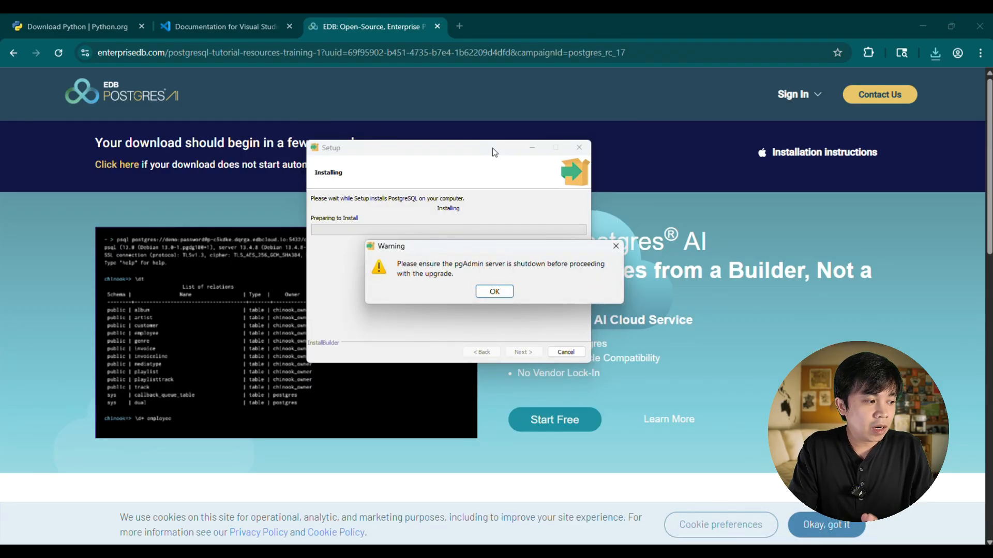
{"action": "left_click", "coordinate": [503, 296]}
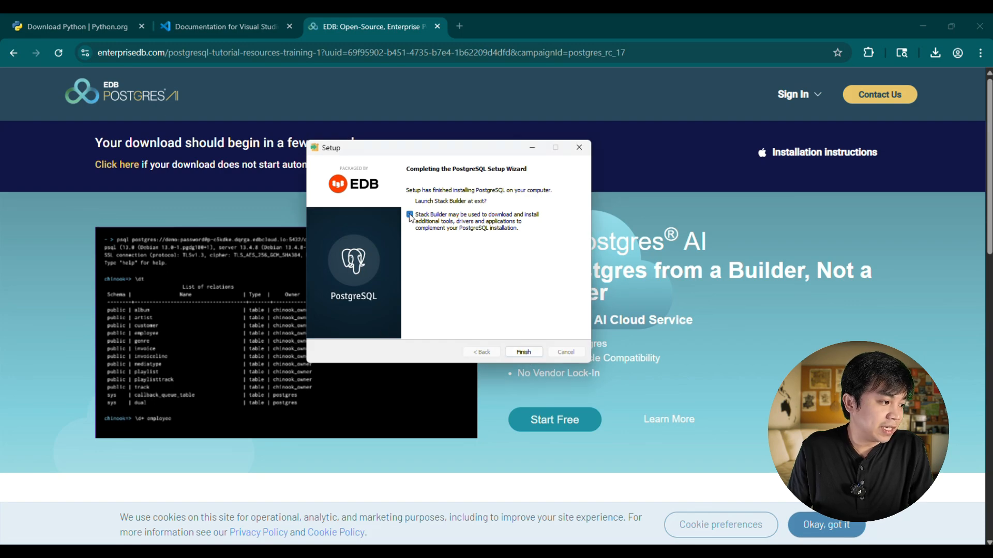
{"action": "left_click", "coordinate": [410, 215]}
{"action": "left_click", "coordinate": [523, 352]}
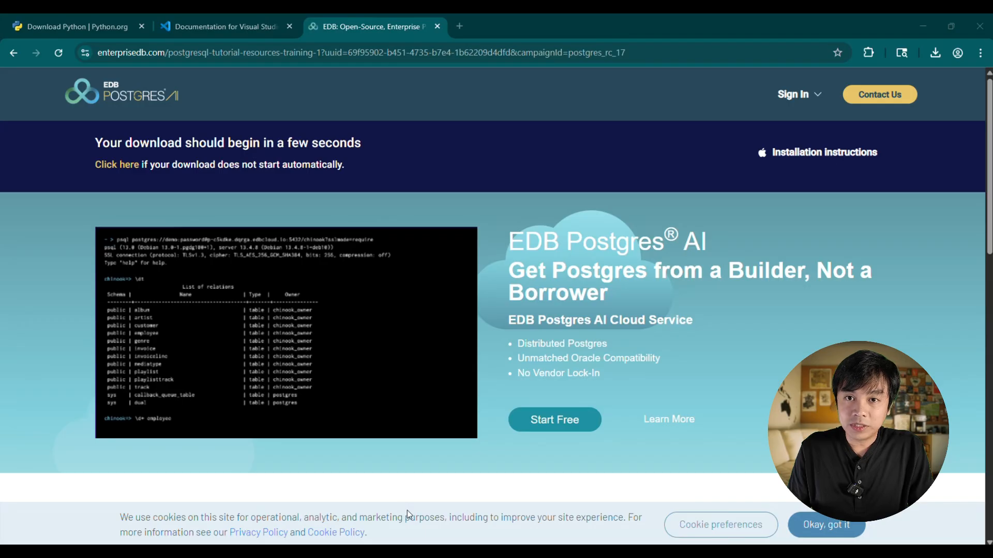
- Find pgAdmin 4 through the system search, launch it and maximize its window
{"action": "key", "text": "super"}
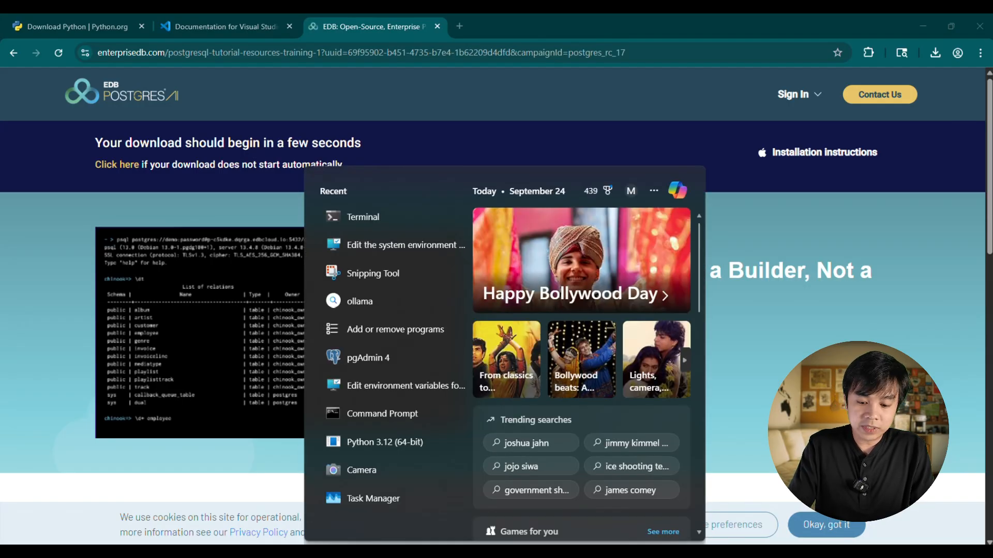
{"action": "type", "text": "pgadmin"}
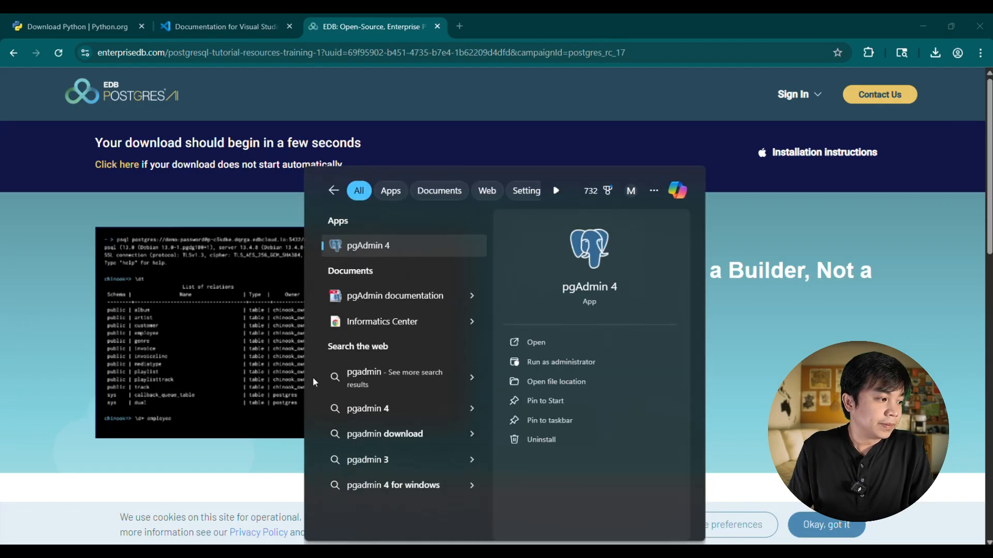
{"action": "left_click", "coordinate": [381, 257]}
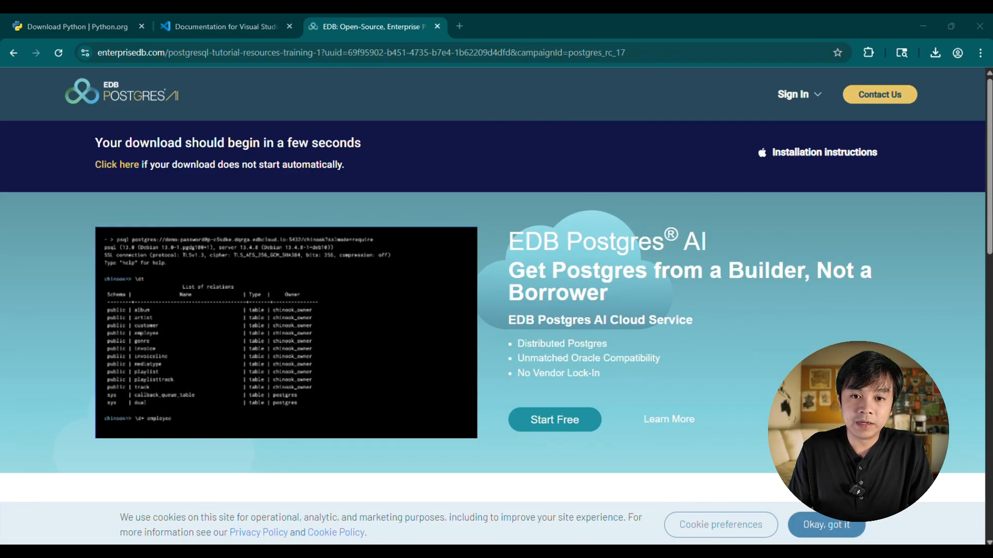
{"action": "left_click_drag", "start_coordinate": [992, 32], "coordinate": [542, 76]}
{"action": "double_click", "coordinate": [541, 77]}
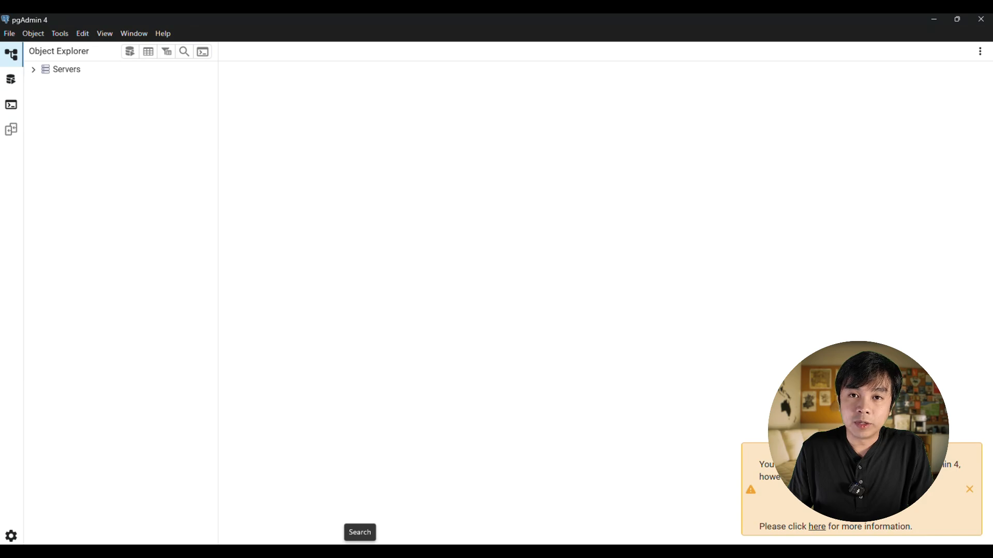
- Find SQL Shell (psql) through the system search, launch it and move its window toward the middle of the screen
{"action": "left_click", "coordinate": [360, 551]}
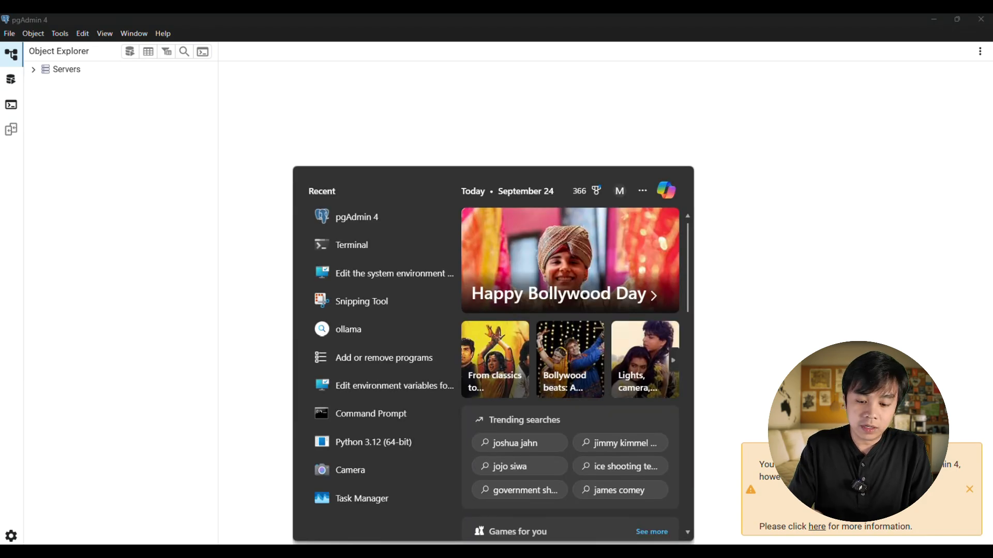
{"action": "type", "text": "psql"}
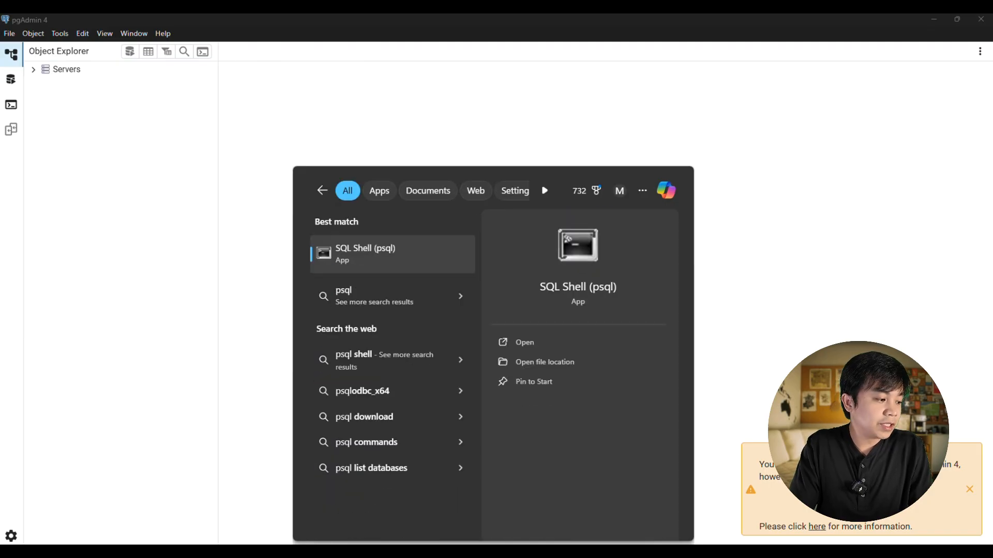
{"action": "key", "text": "Return"}
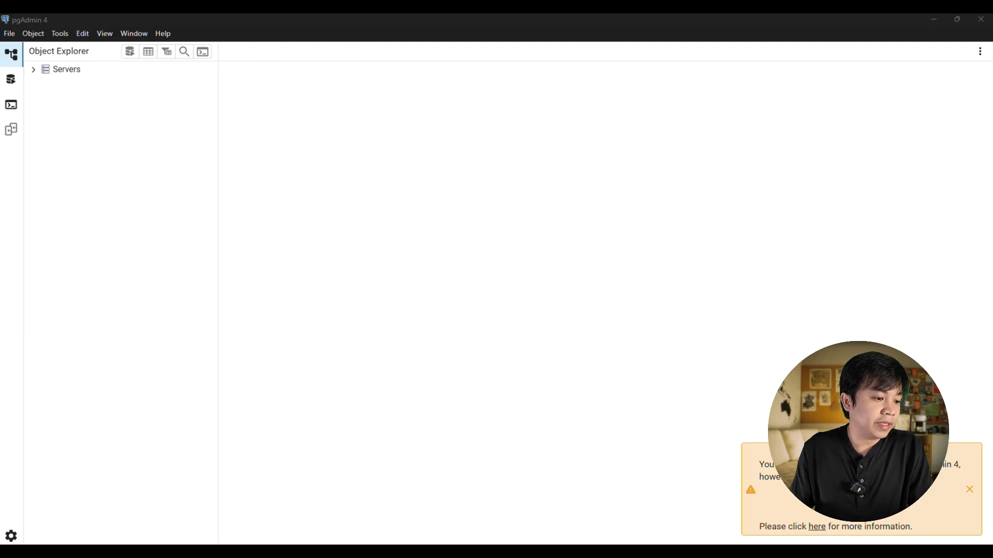
{"action": "left_click_drag", "start_coordinate": [646, 150], "coordinate": [512, 110]}
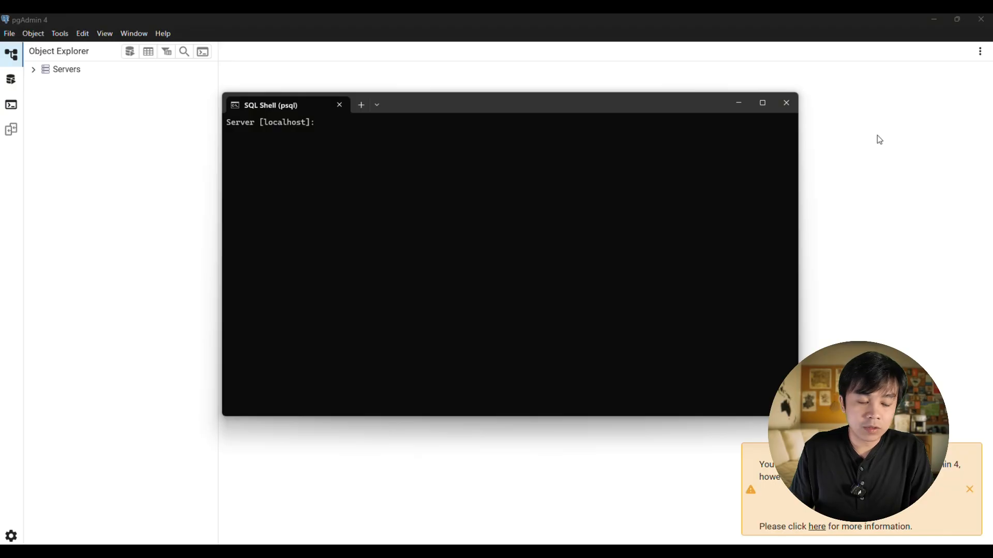
- Close SQL Shell and quit pgAdmin 4, confirming the exit
{"action": "left_click", "coordinate": [786, 102]}
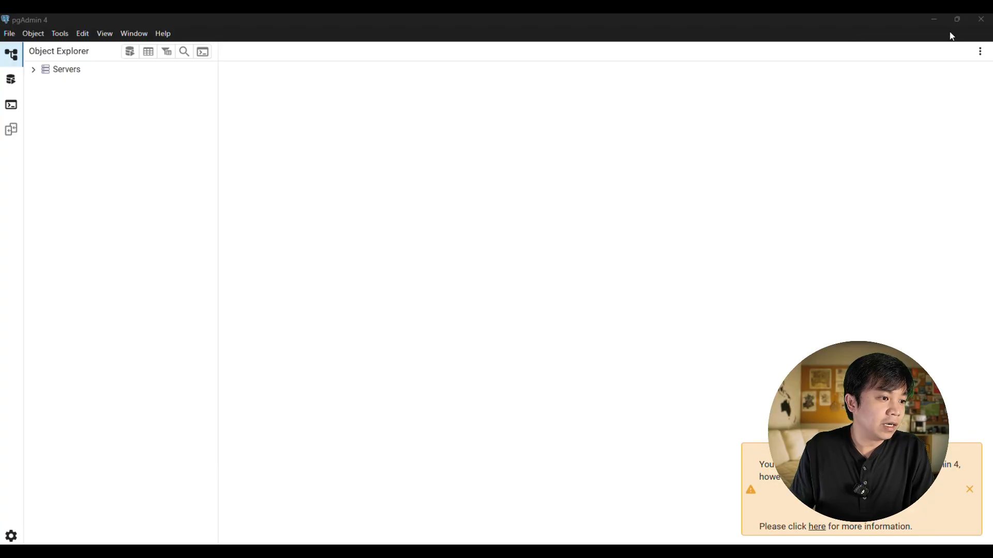
{"action": "left_click", "coordinate": [980, 21]}
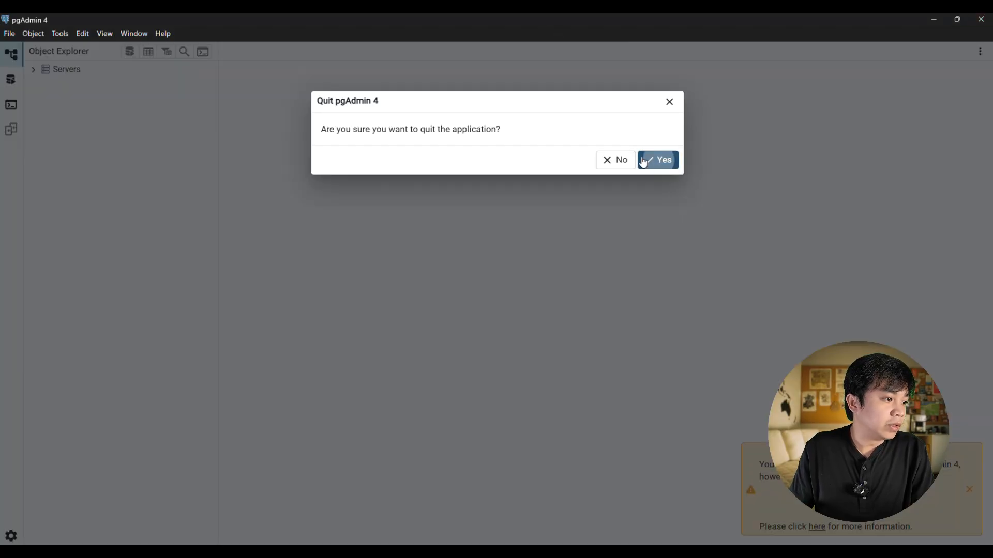
{"action": "left_click", "coordinate": [622, 161]}
{"action": "left_click", "coordinate": [979, 22]}
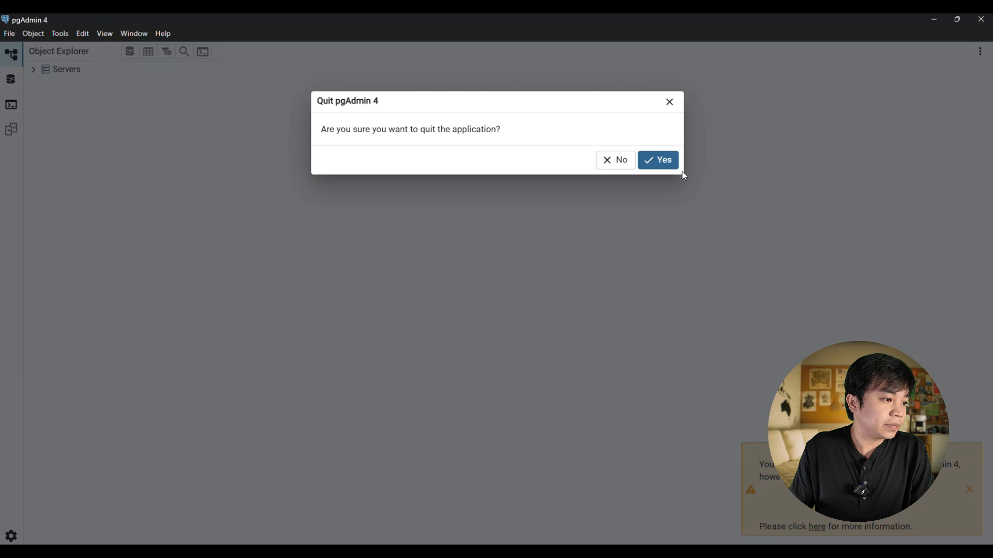
{"action": "left_click", "coordinate": [654, 160]}
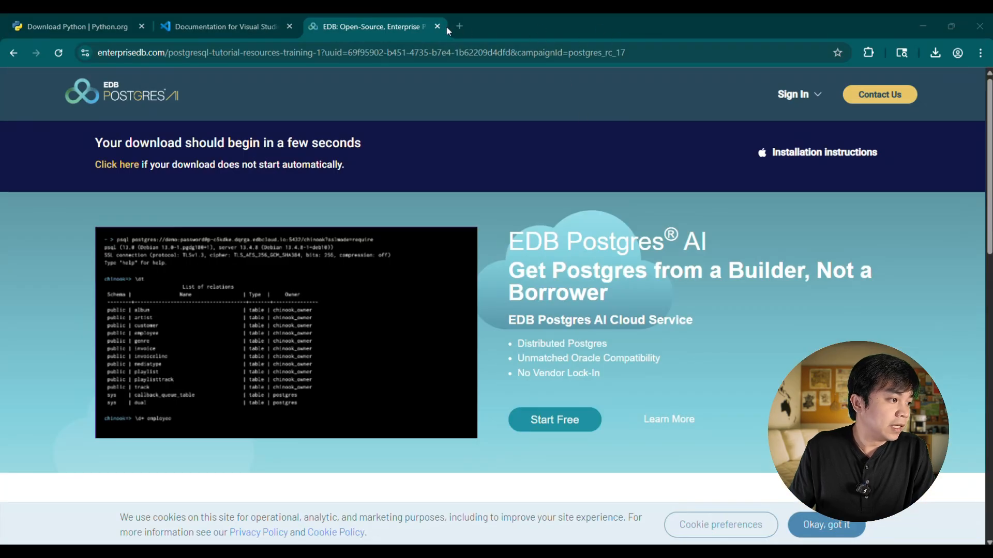
- Replace the Python downloads page in the browser with the Git website at git-scm.com
{"action": "left_click", "coordinate": [92, 14]}
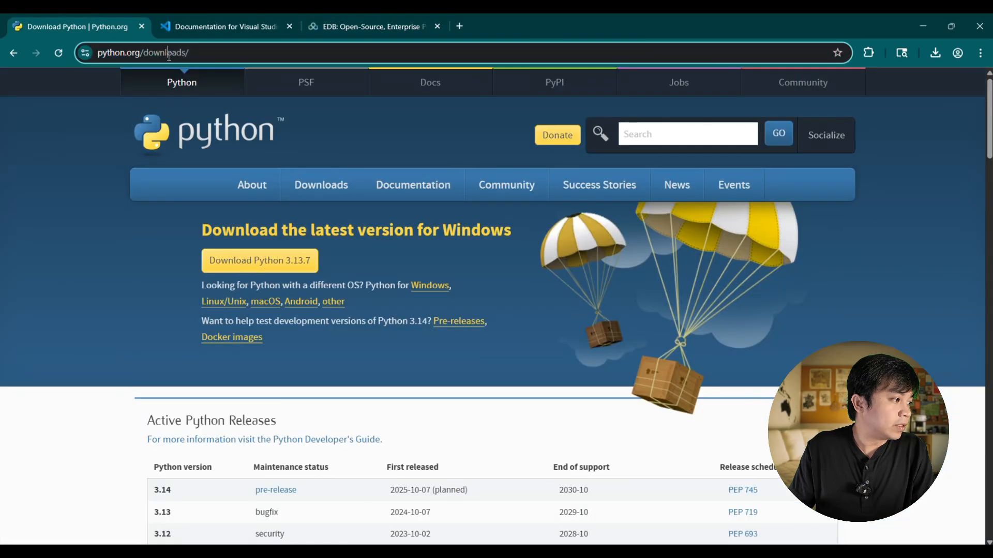
{"action": "left_click", "coordinate": [169, 56]}
{"action": "type", "text": "https://git-scm.com"}
{"action": "key", "text": "Return"}
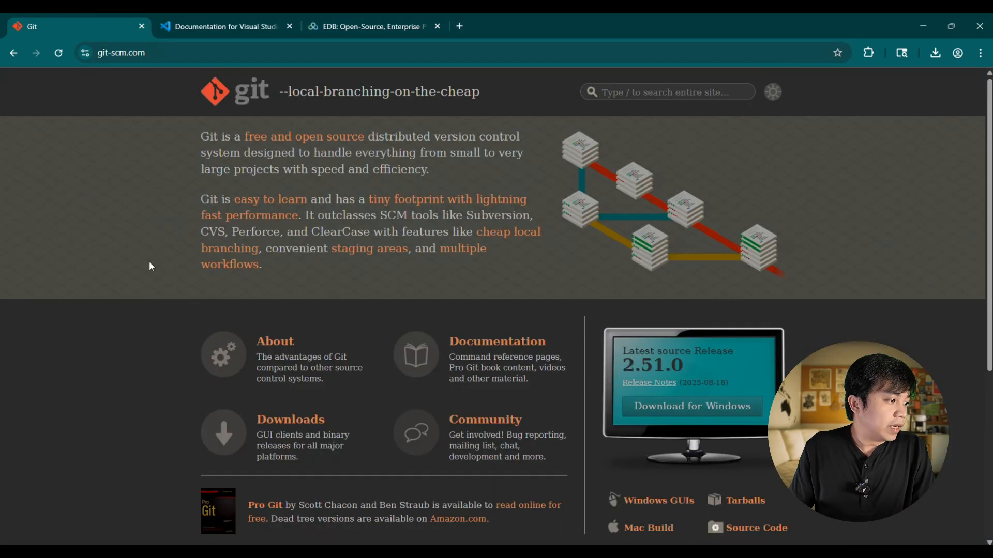
- Download the latest x64 Git for Windows installer, Git-2.51.0-64-bit.exe, and run it
{"action": "left_click", "coordinate": [697, 407]}
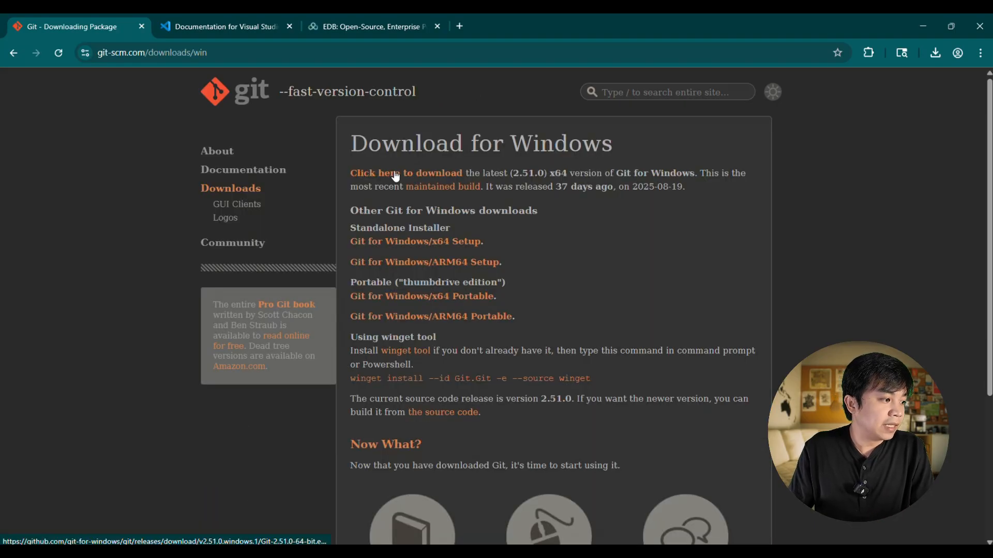
{"action": "left_click", "coordinate": [388, 178]}
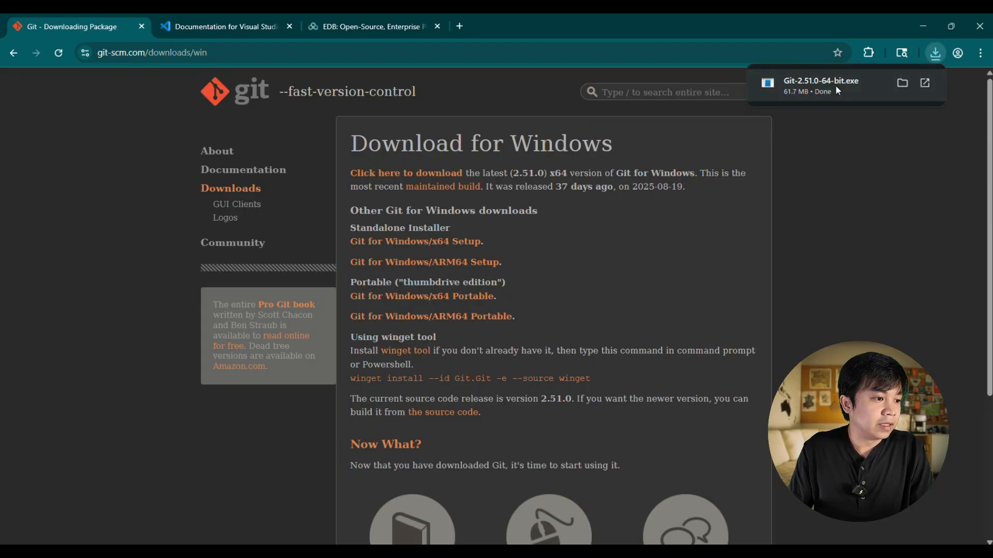
{"action": "left_click", "coordinate": [833, 83]}
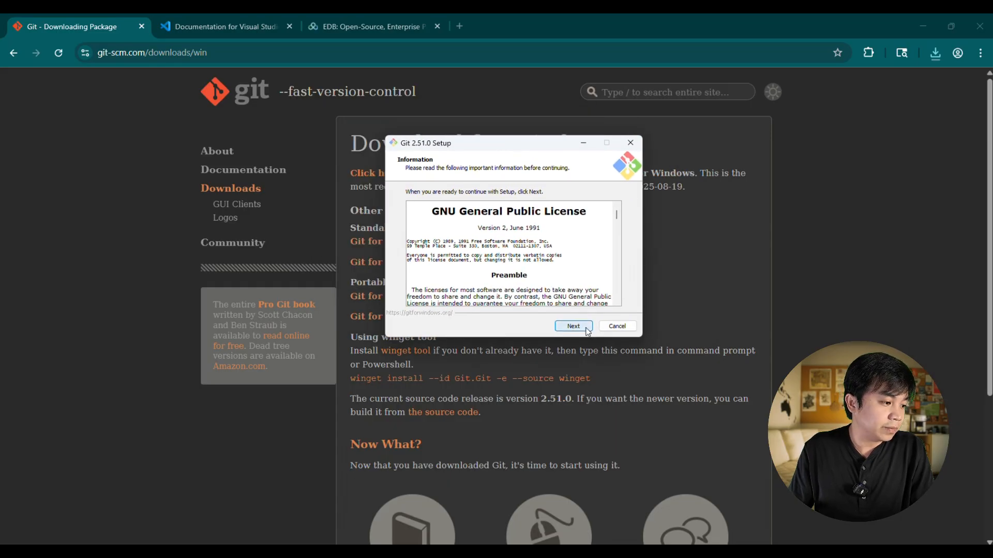
- Continue past the Git license, installing to C:\Program Files\Git with the preselected components
{"action": "left_click", "coordinate": [587, 328]}
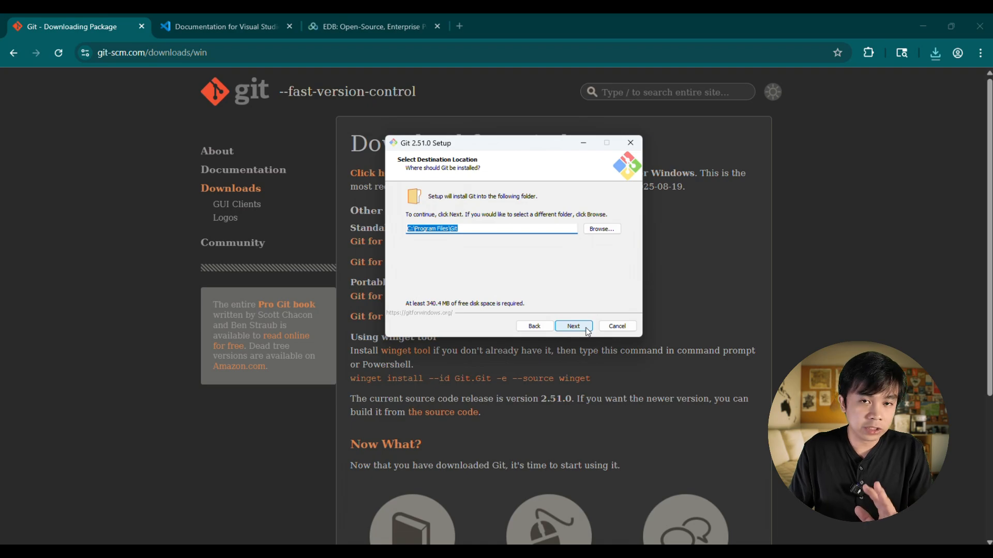
{"action": "left_click", "coordinate": [584, 330]}
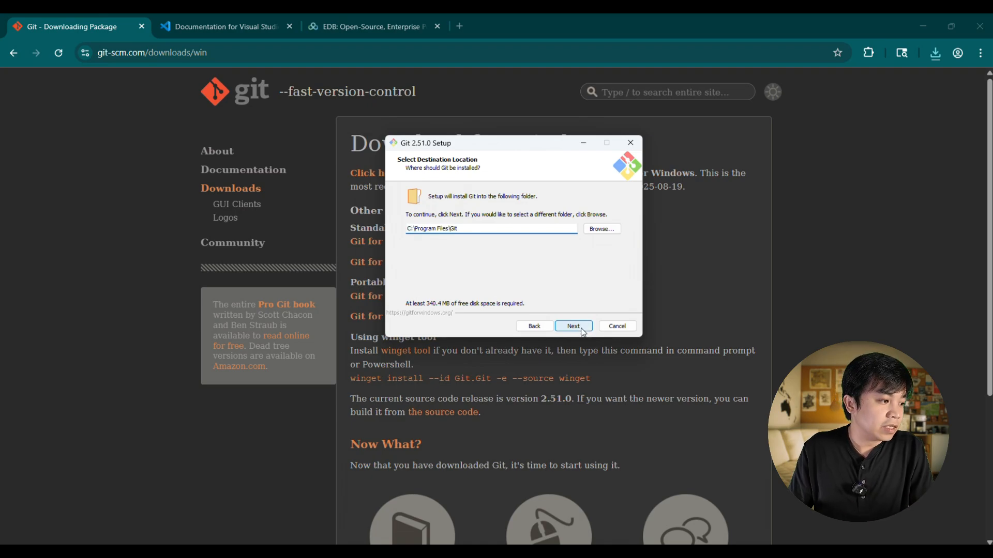
{"action": "left_click", "coordinate": [574, 326]}
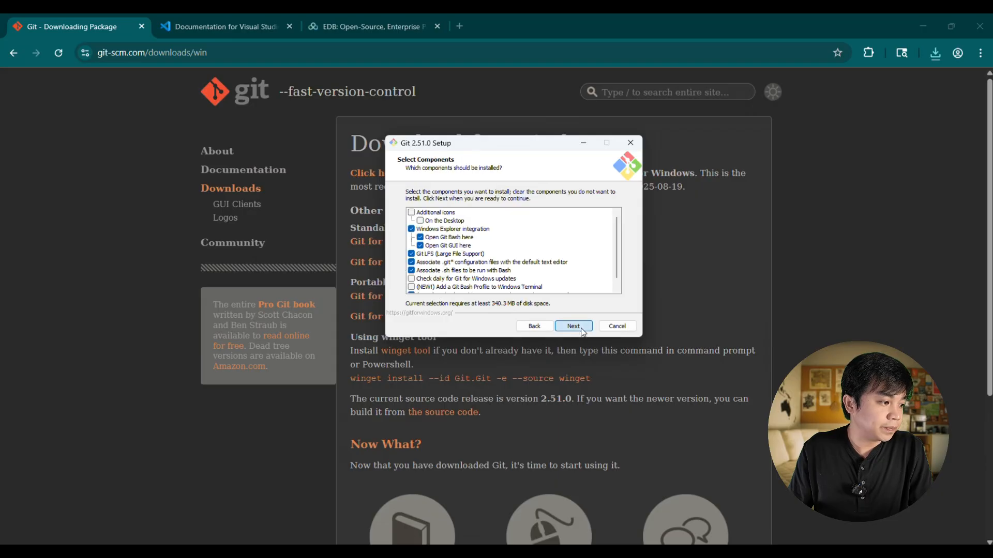
{"action": "left_click", "coordinate": [582, 330]}
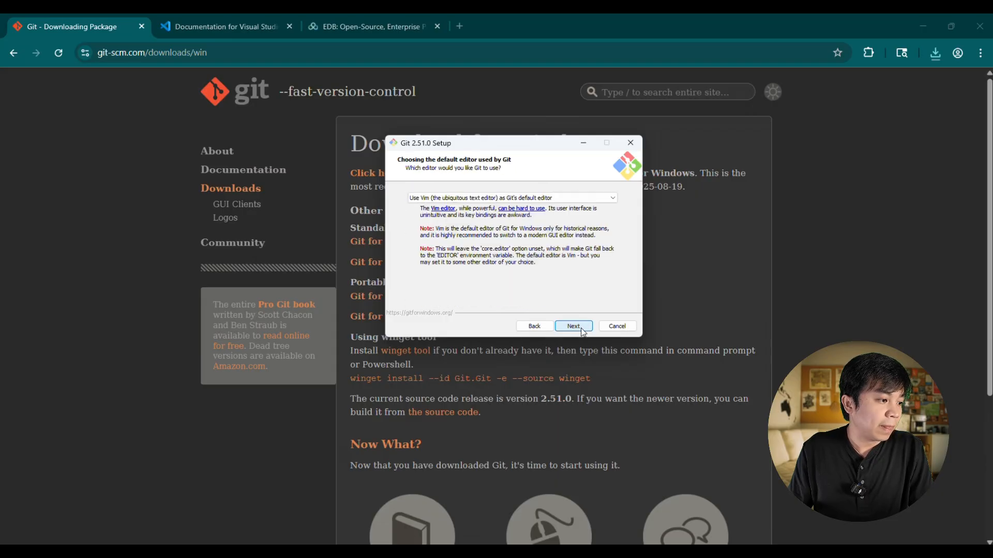
- Keep Vim as Git's default editor, the recommended command-line and 3rd-party PATH option, and the bundled OpenSSH in the Git setup
{"action": "left_click", "coordinate": [582, 330]}
{"action": "left_click", "coordinate": [582, 329]}
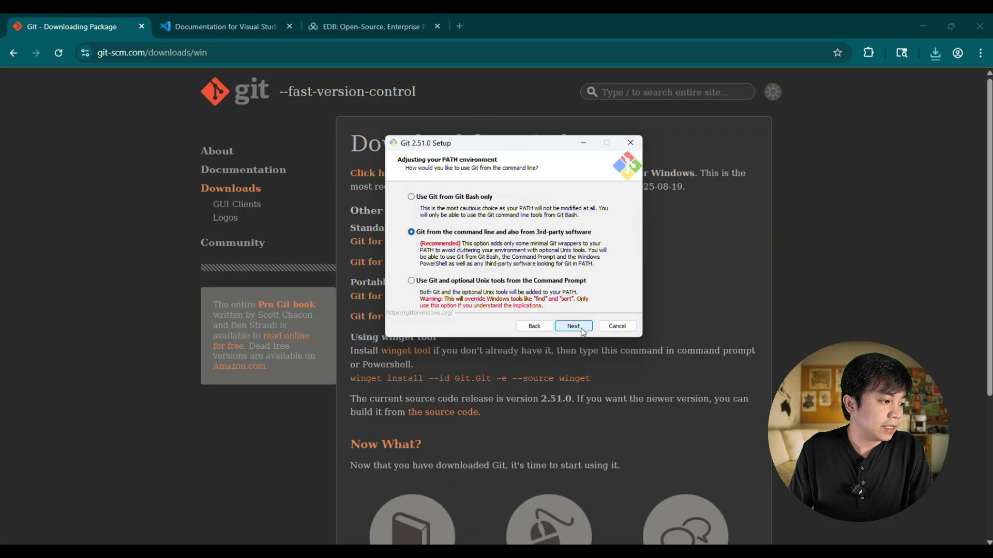
{"action": "left_click", "coordinate": [573, 326]}
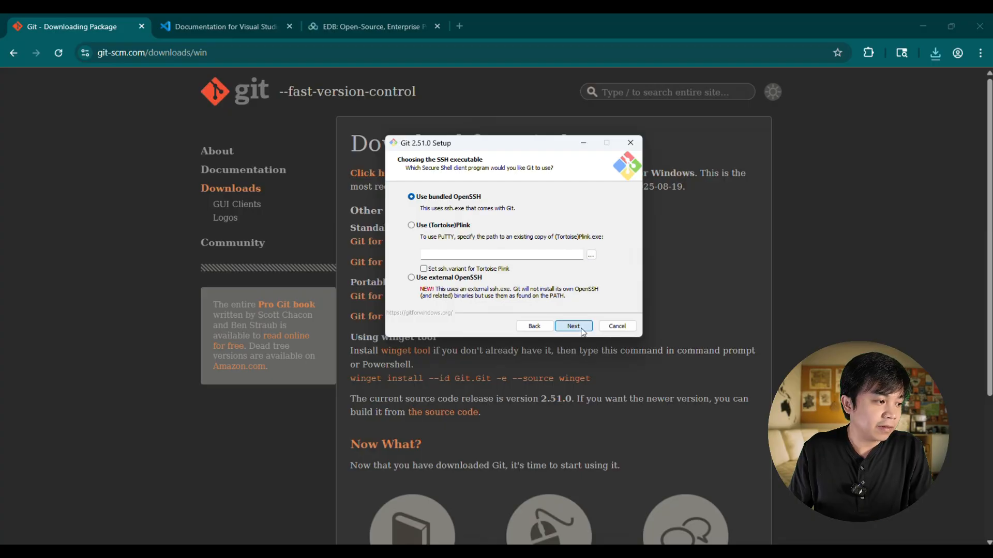
{"action": "left_click", "coordinate": [574, 326]}
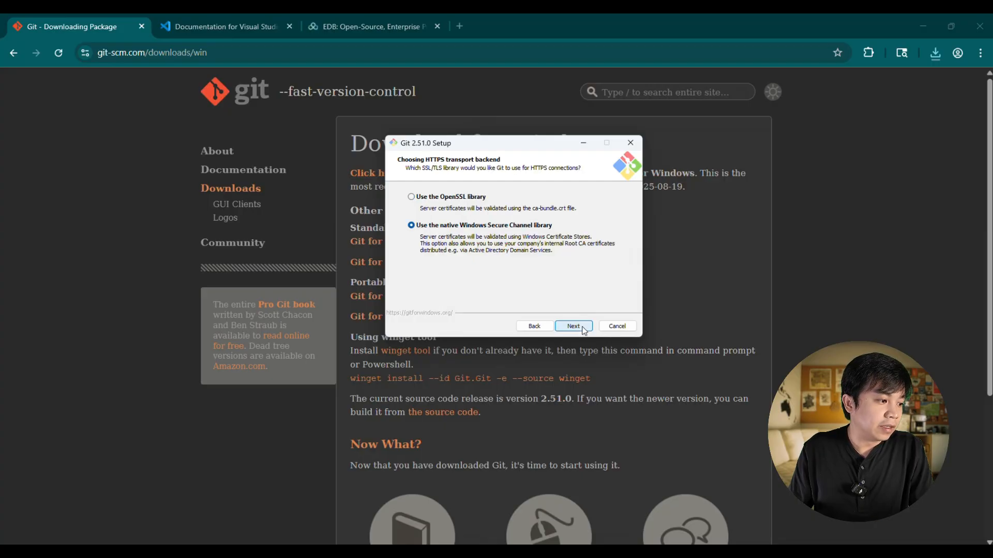
- Keep the native Windows Secure Channel library, Windows-style checkout with Unix-style commits, MinTTY and the preselected options up to Git's extra options
{"action": "left_click", "coordinate": [574, 326]}
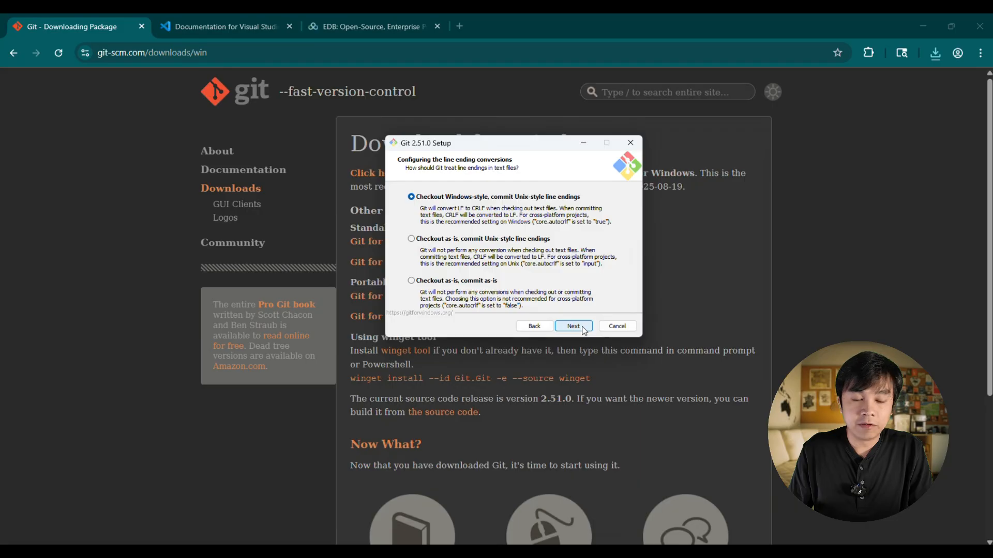
{"action": "left_click", "coordinate": [574, 327]}
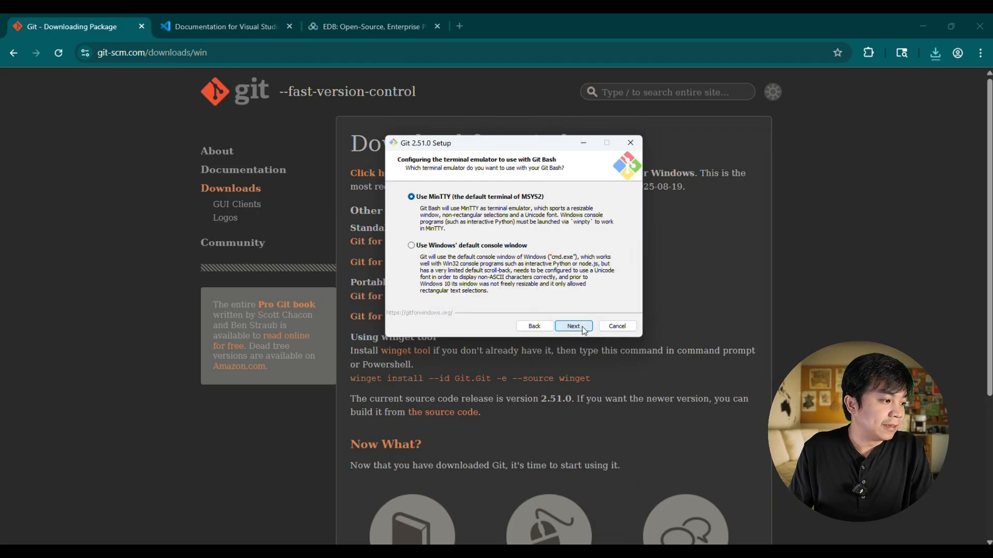
{"action": "left_click", "coordinate": [574, 327]}
{"action": "left_click", "coordinate": [574, 326]}
{"action": "left_click", "coordinate": [574, 327]}
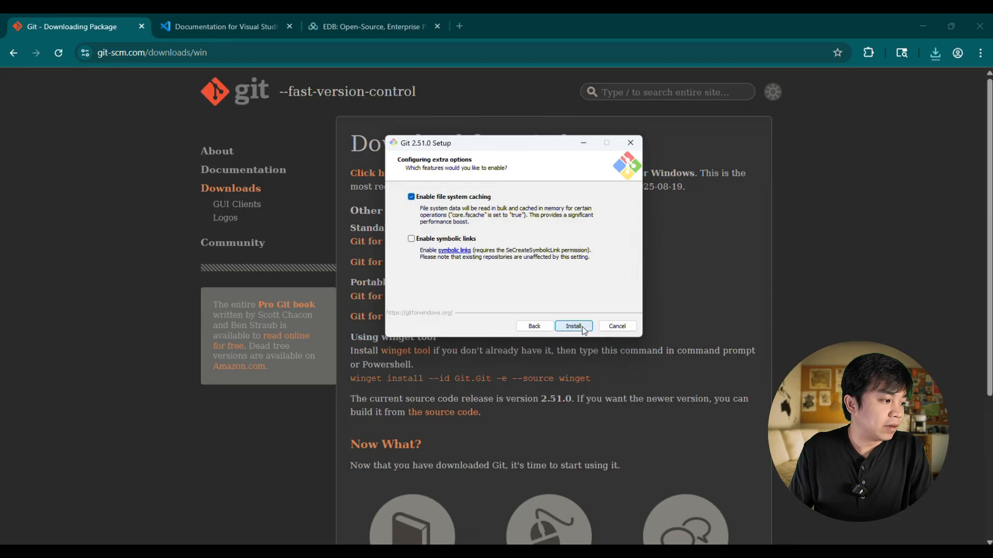
- Install Git with file system caching enabled and symbolic links disabled, then finish the setup without viewing the release notes
{"action": "left_click", "coordinate": [584, 329]}
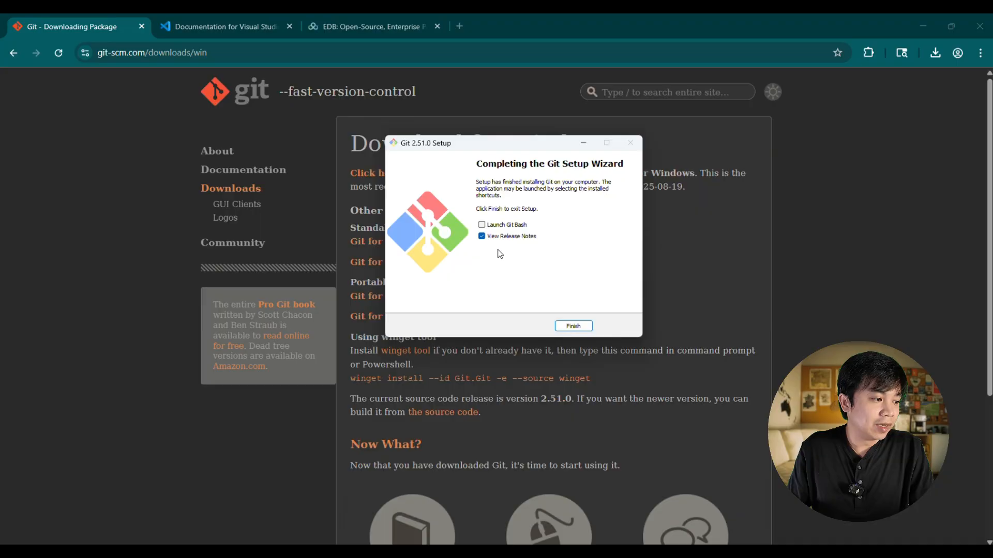
{"action": "left_click", "coordinate": [485, 239]}
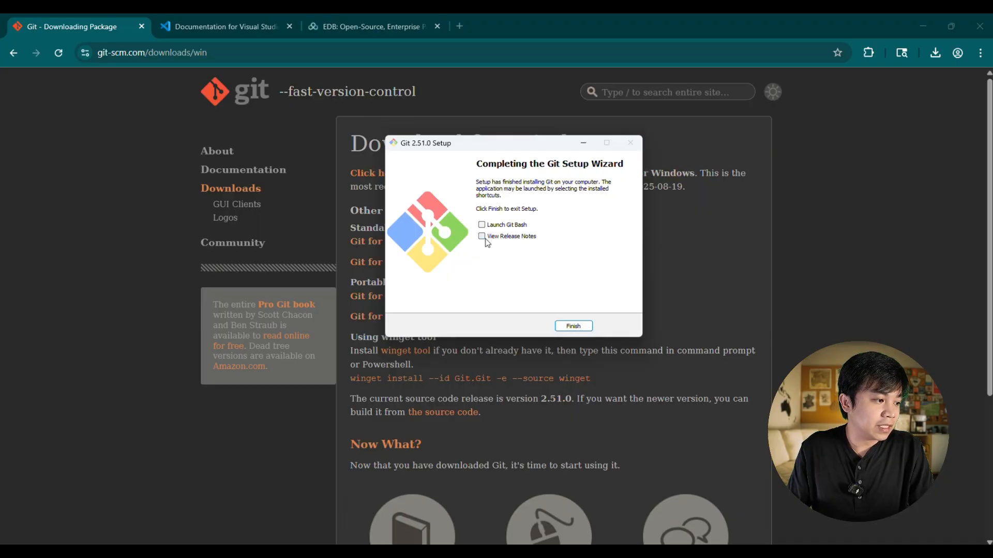
{"action": "left_click", "coordinate": [576, 328]}
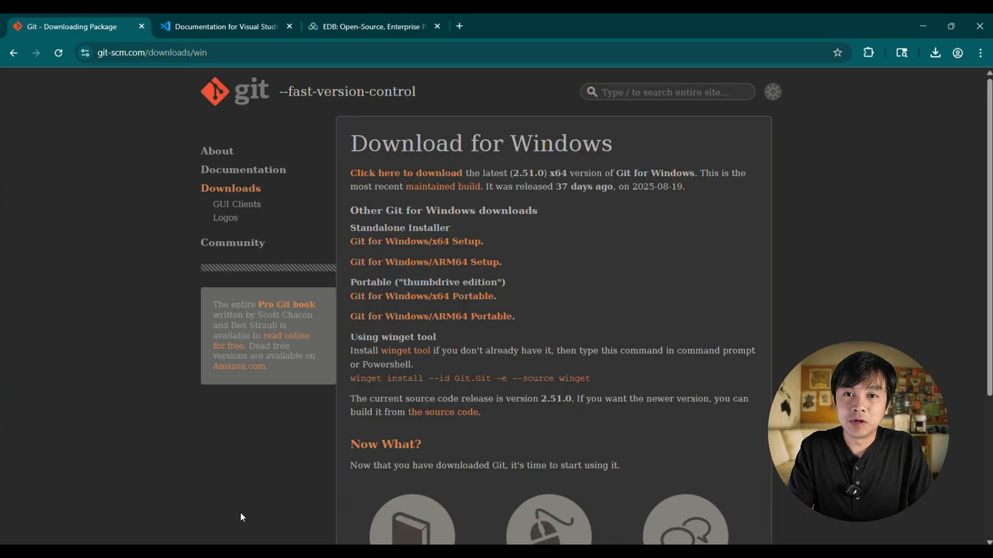
- Switch to Windows Terminal, run git to check the installation, and examine the command list in the maximized window
{"action": "key", "text": "super"}
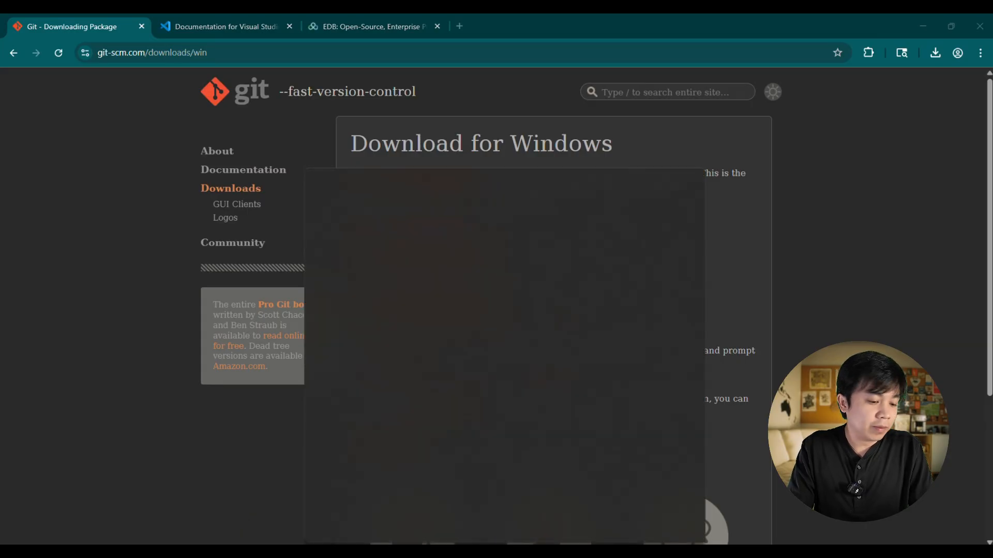
{"action": "type", "text": "terminal"}
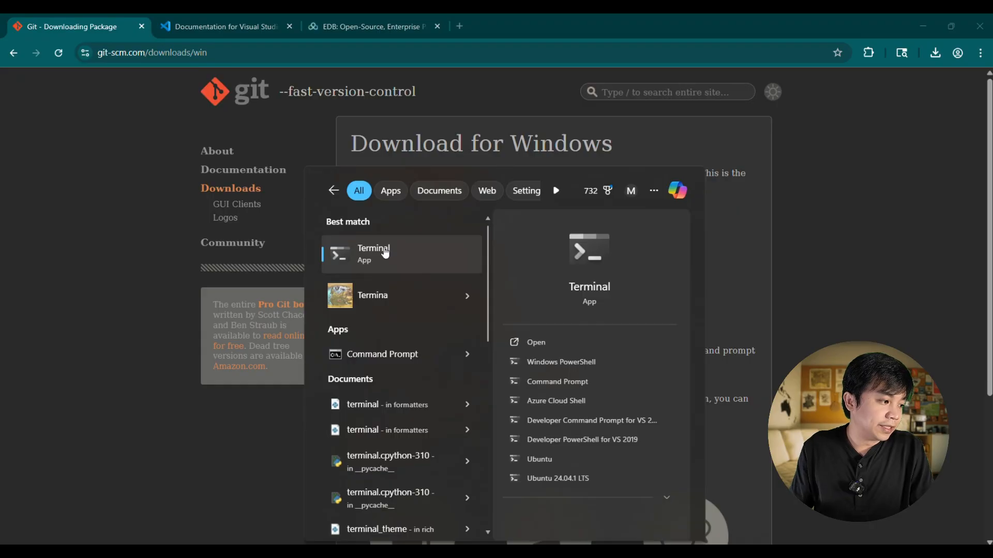
{"action": "left_click", "coordinate": [384, 252]}
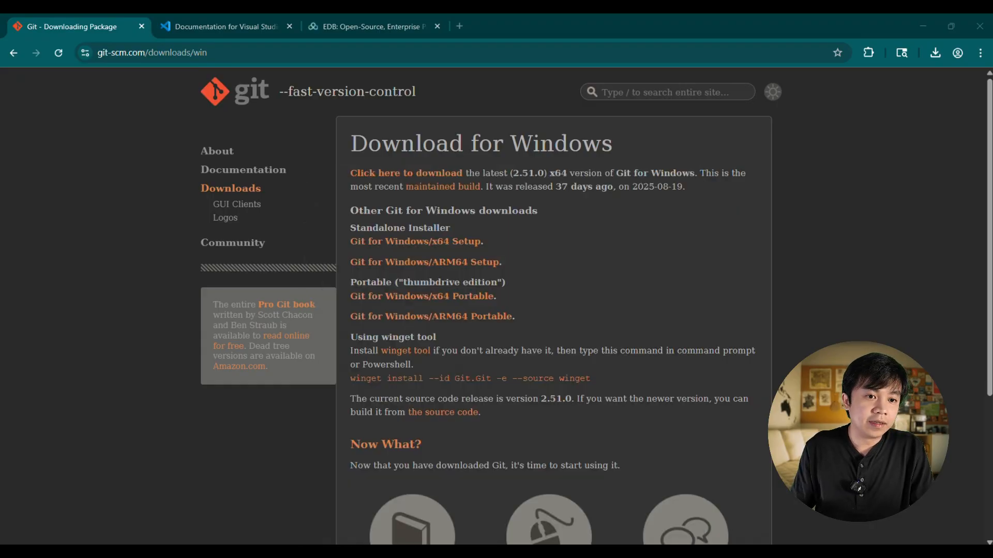
{"action": "type", "text": "git"}
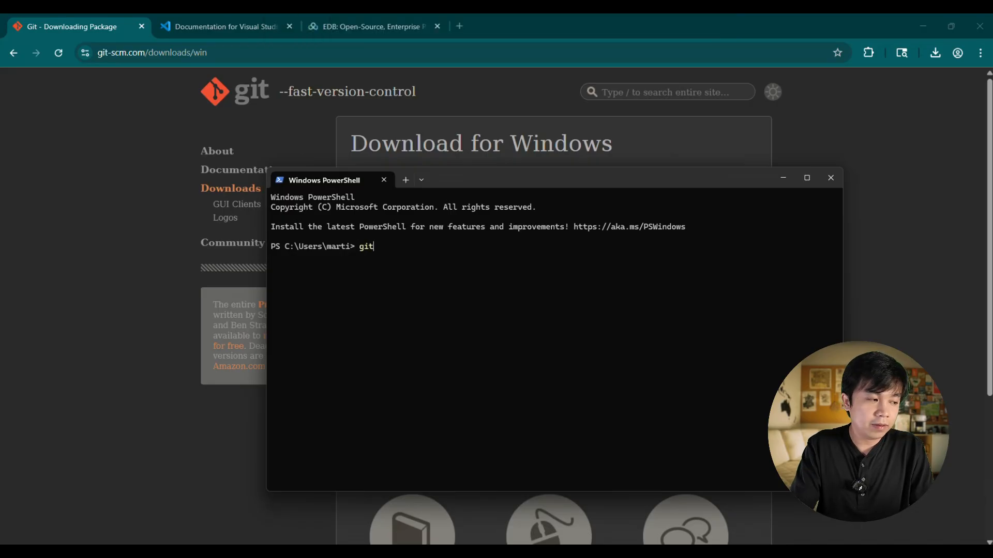
{"action": "key", "text": "Return"}
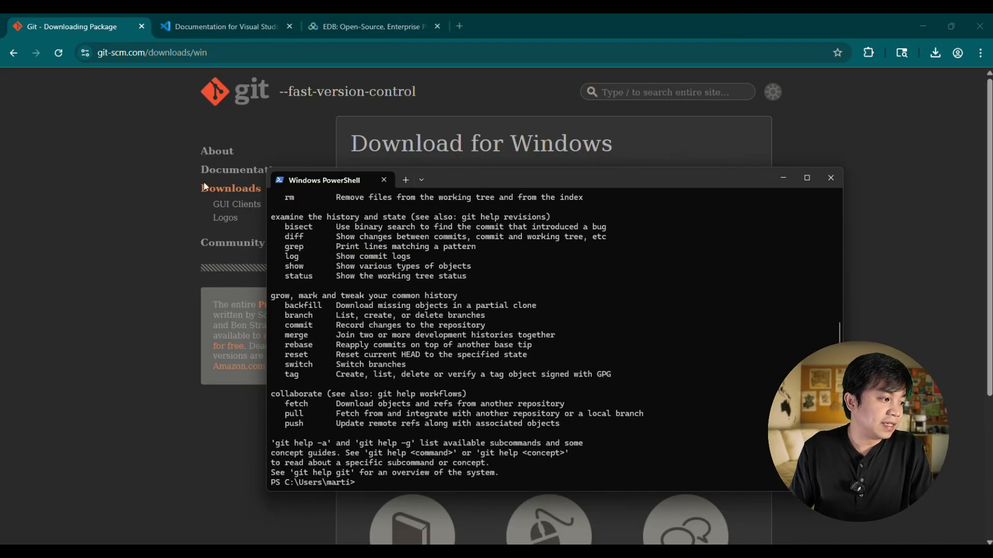
{"action": "double_click", "coordinate": [495, 174]}
{"action": "scroll", "coordinate": [146, 138], "scroll_direction": "up", "scroll_amount": 6}
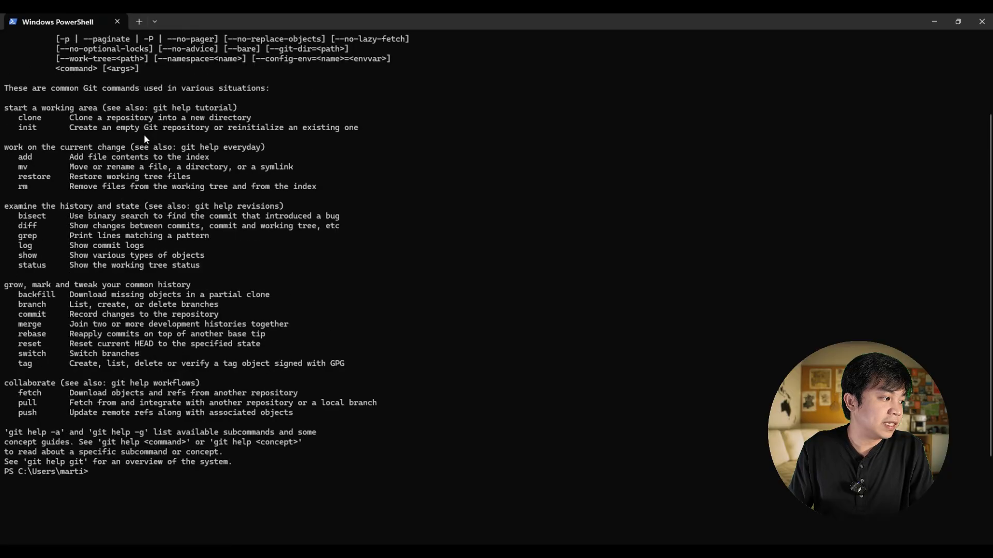